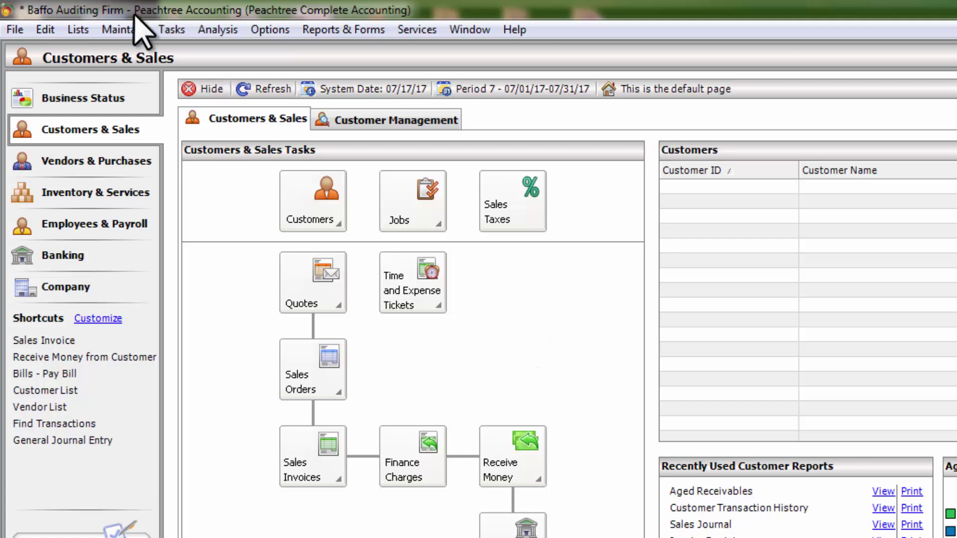
pyautogui.click(15, 31)
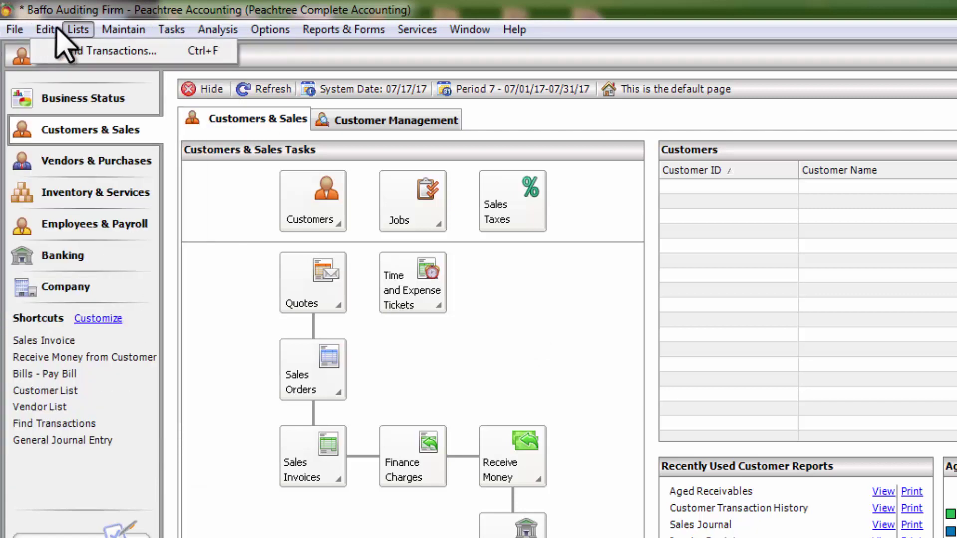
pyautogui.click(130, 34)
pyautogui.moveTo(164, 35)
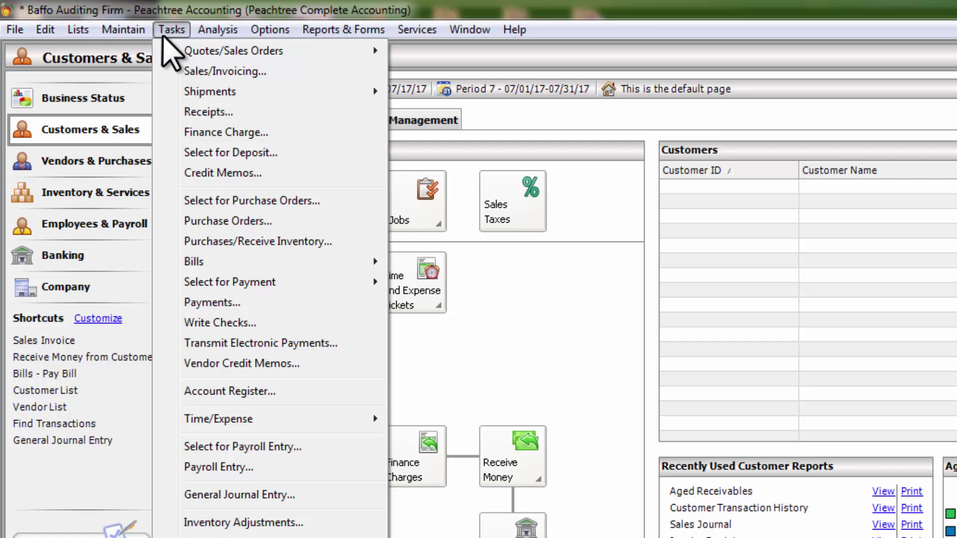
pyautogui.moveTo(344, 31)
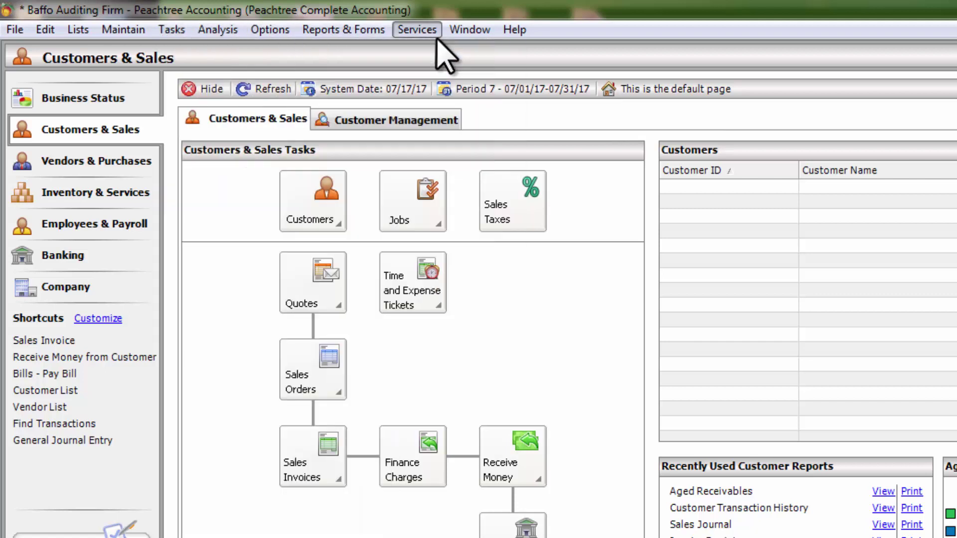
pyautogui.moveTo(416, 31)
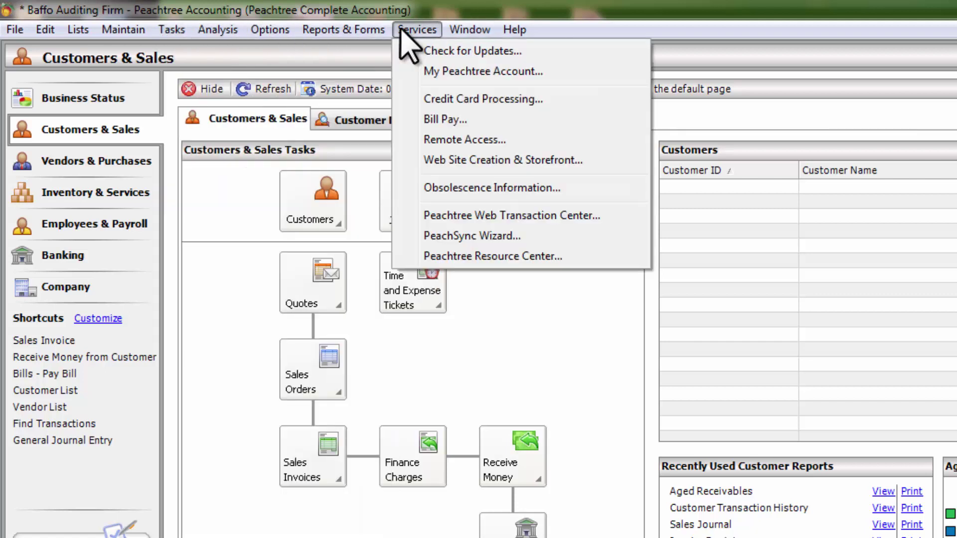
pyautogui.click(549, 346)
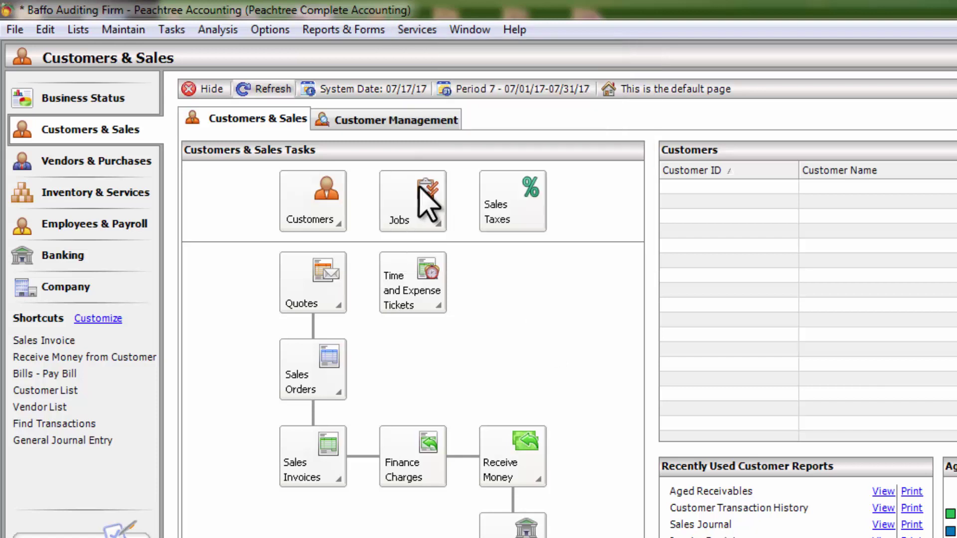
# - Open the previously used company Mama Aisha Clinic while keeping Baffo Auditing Firm open, and maximize its window
pyautogui.click(13, 30)
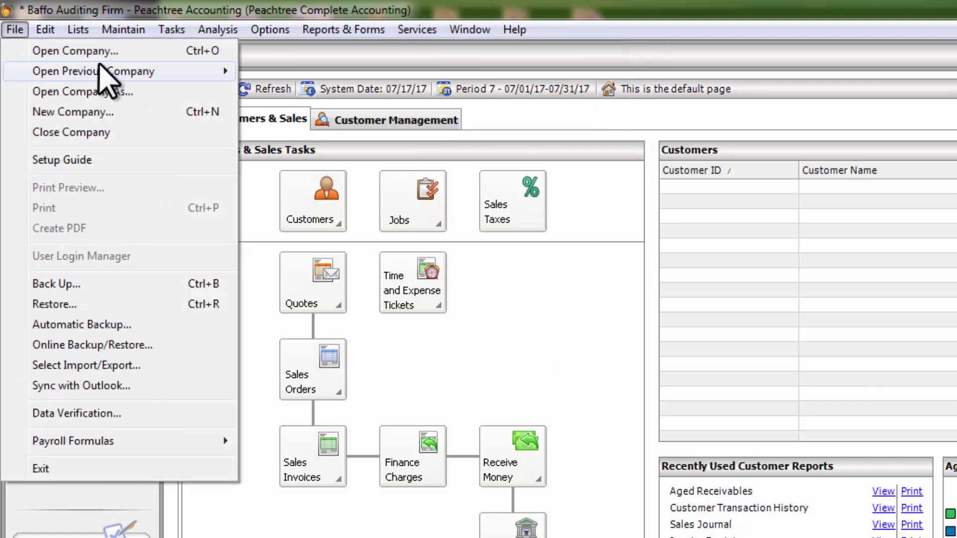
pyautogui.moveTo(170, 83)
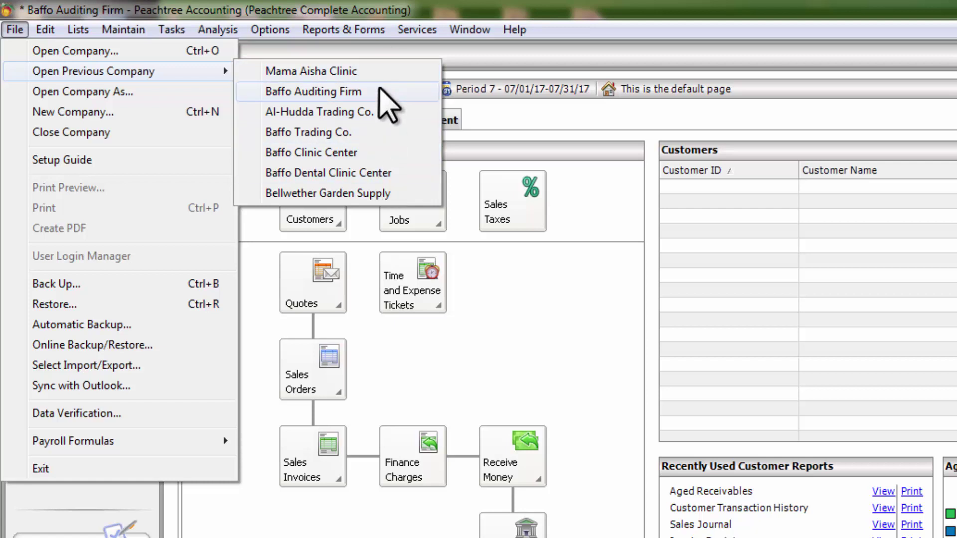
pyautogui.click(340, 73)
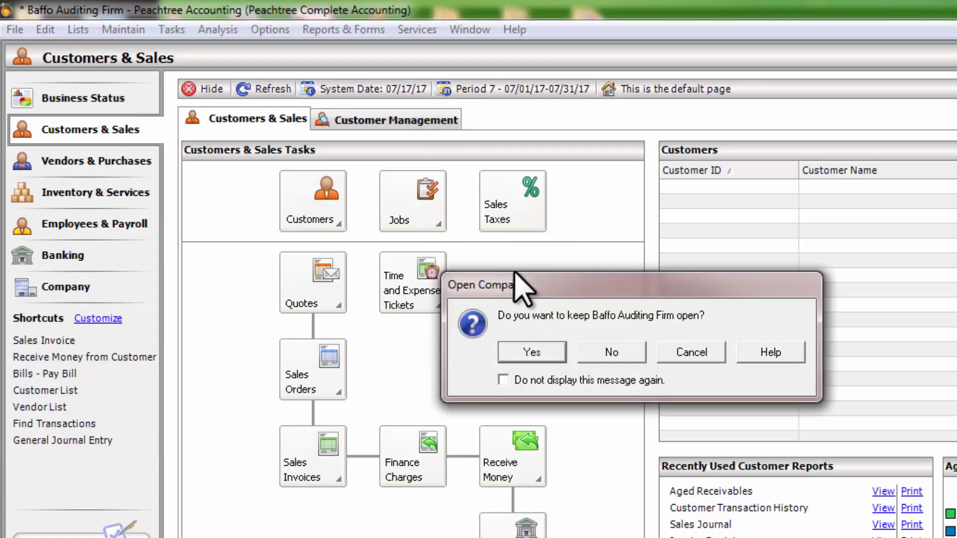
pyautogui.moveTo(521, 277); pyautogui.dragTo(425, 144)
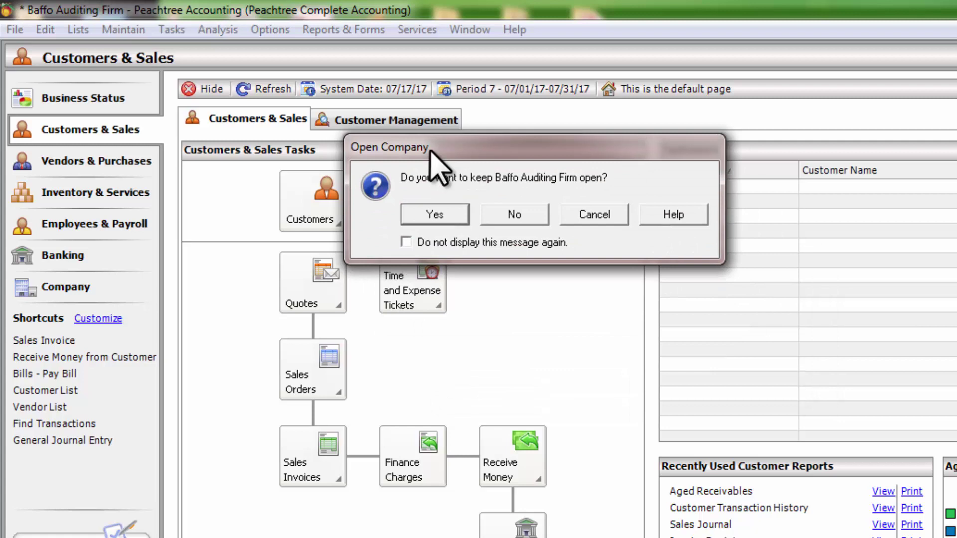
pyautogui.click(445, 209)
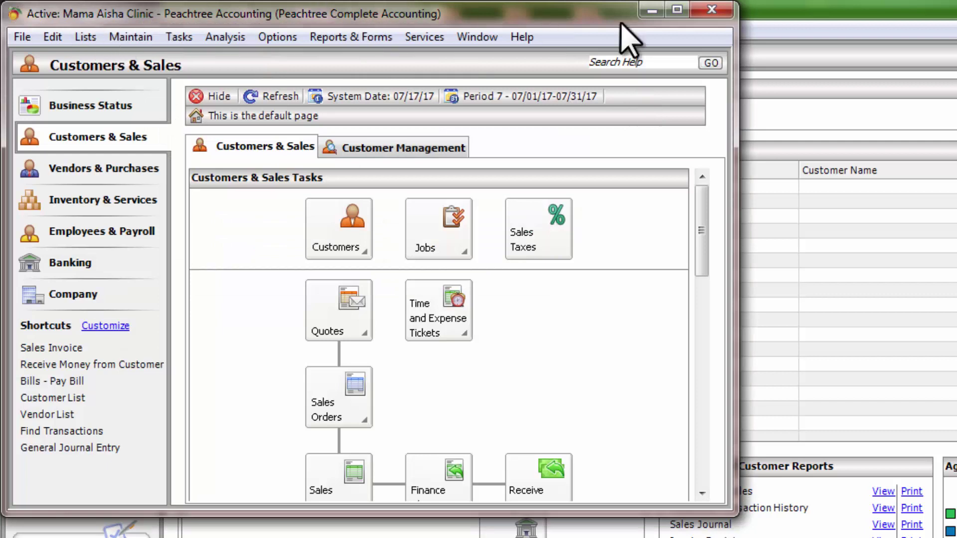
pyautogui.click(683, 10)
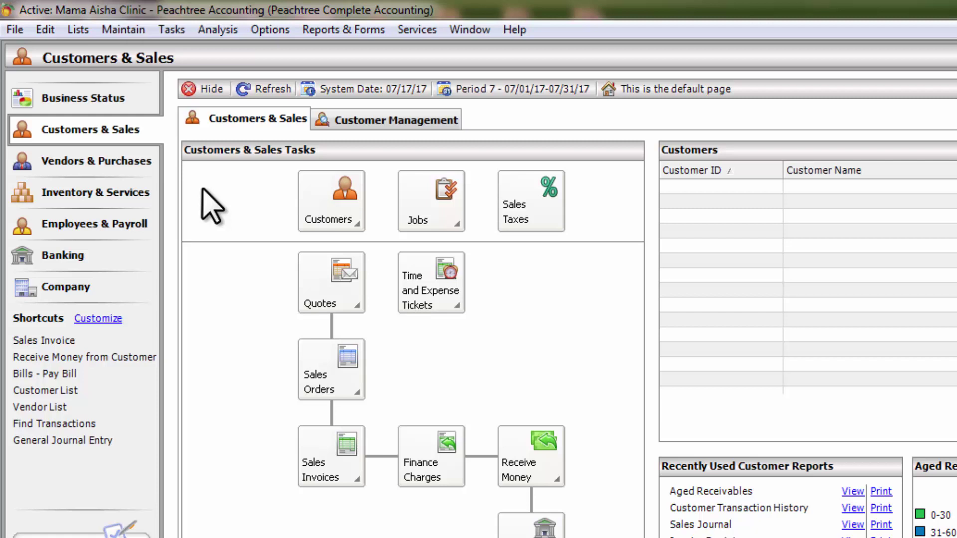
# - Check the data directory in Mama Aisha Clinic's company information and close the company
pyautogui.click(118, 30)
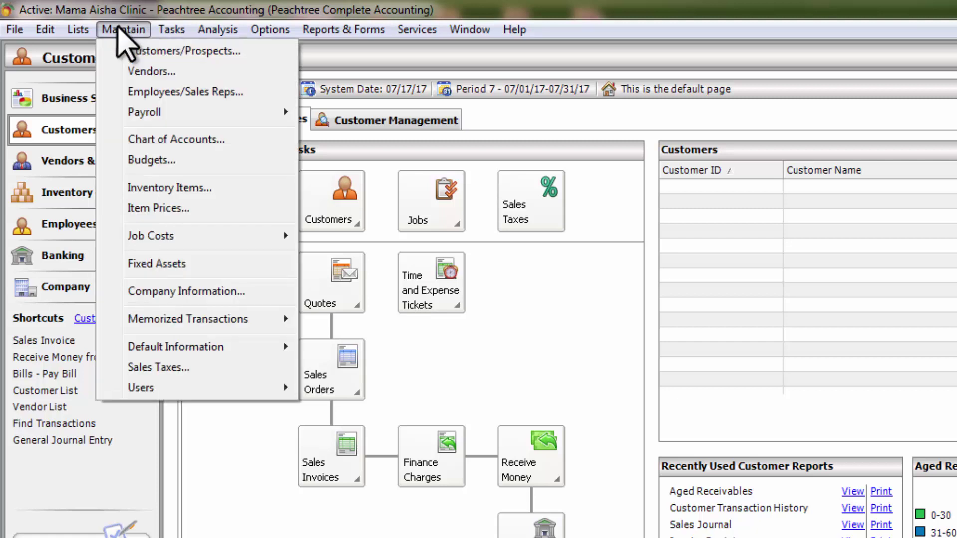
pyautogui.click(187, 291)
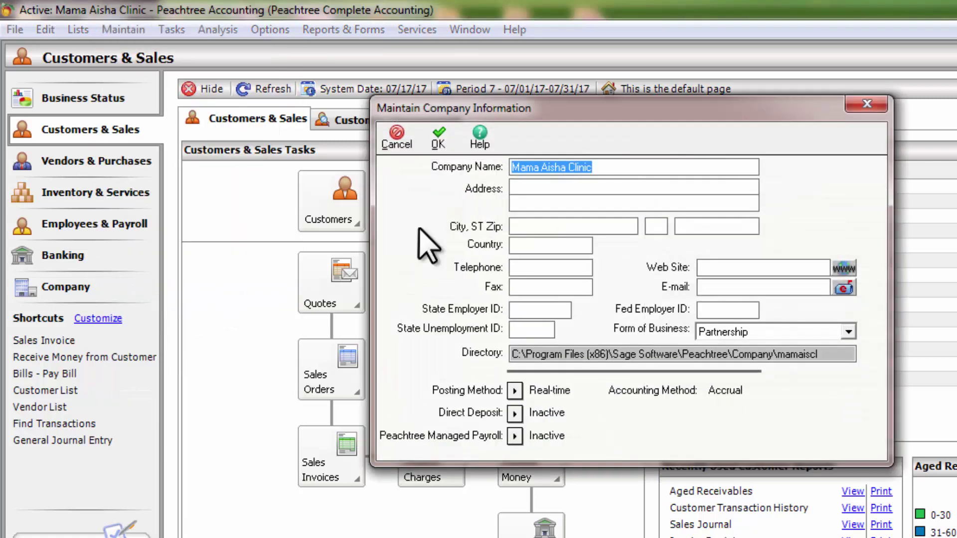
pyautogui.moveTo(617, 105); pyautogui.dragTo(519, 103)
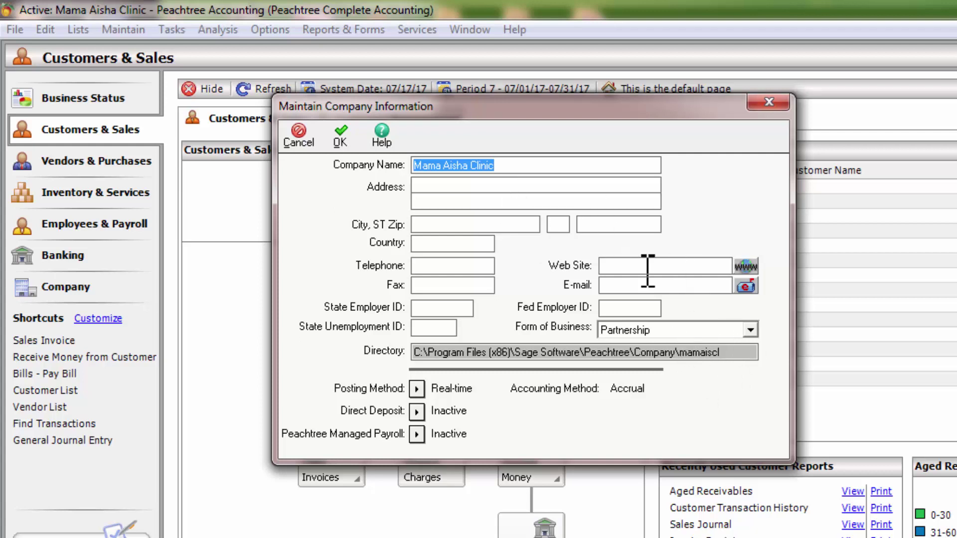
pyautogui.click(769, 103)
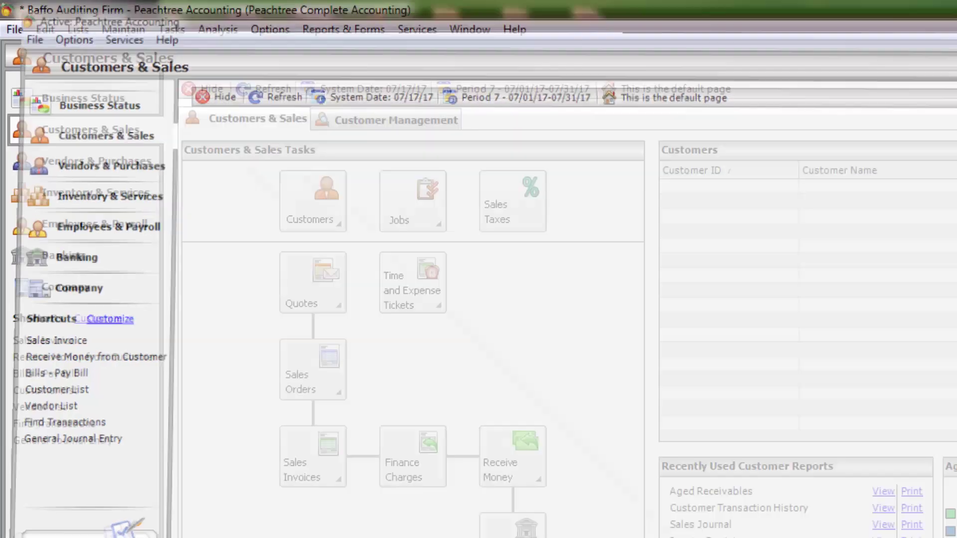
# - Switch to Windows Explorer and open the folder C:\Program Files (x86)\Sage Software\Peachtree\Company
pyautogui.press('super')
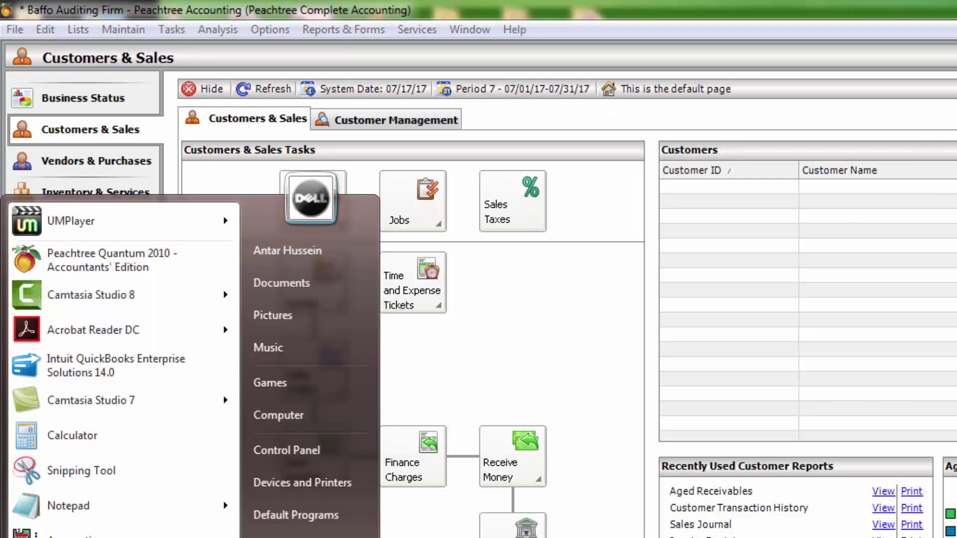
pyautogui.click(269, 416)
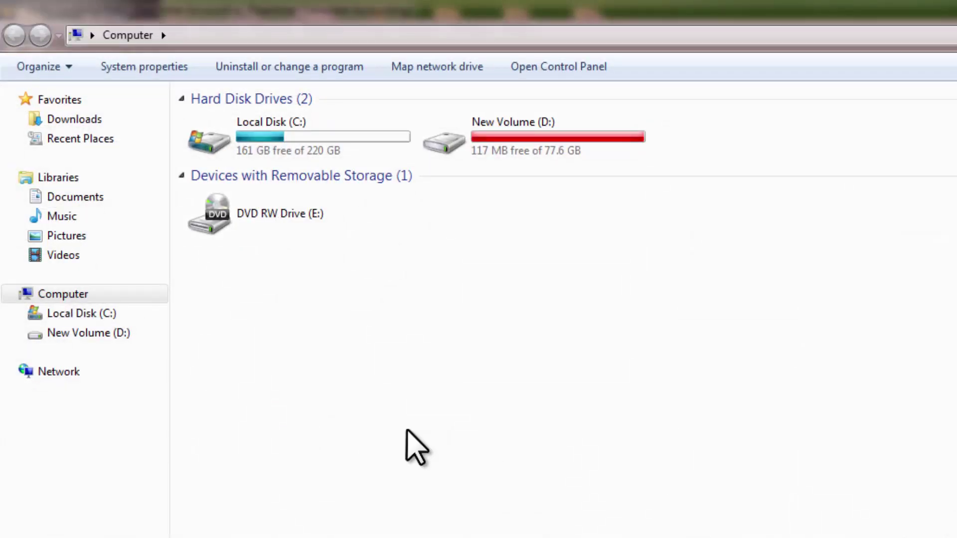
pyautogui.click(270, 145)
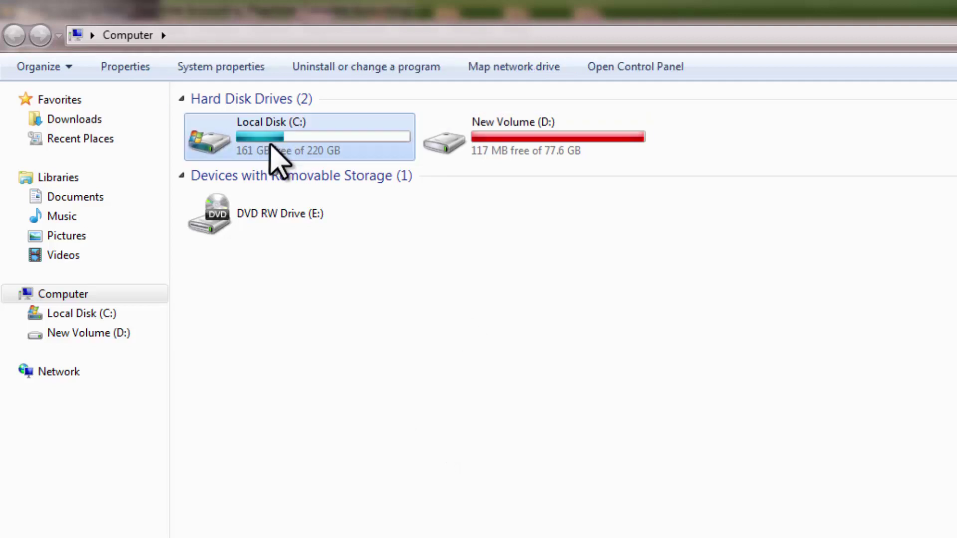
pyautogui.doubleClick(271, 145)
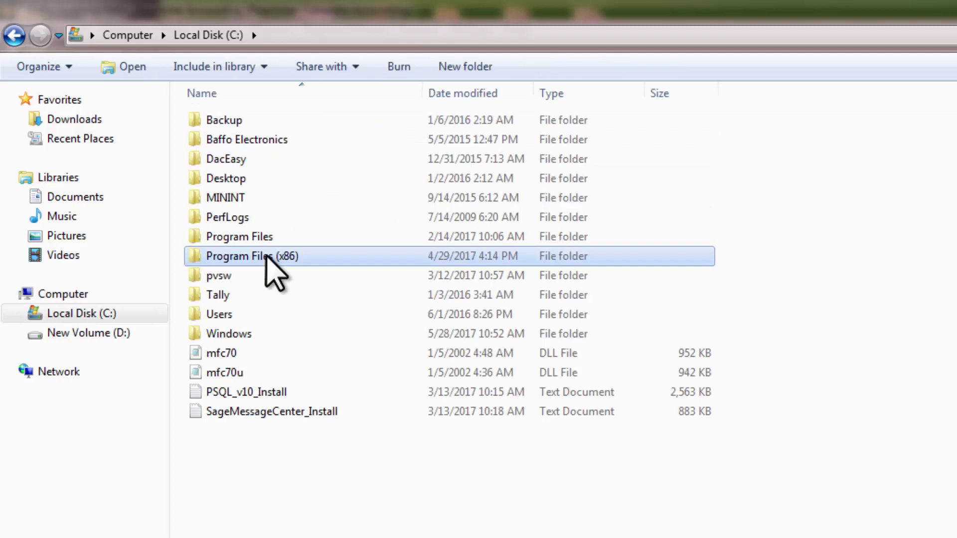
pyautogui.doubleClick(269, 256)
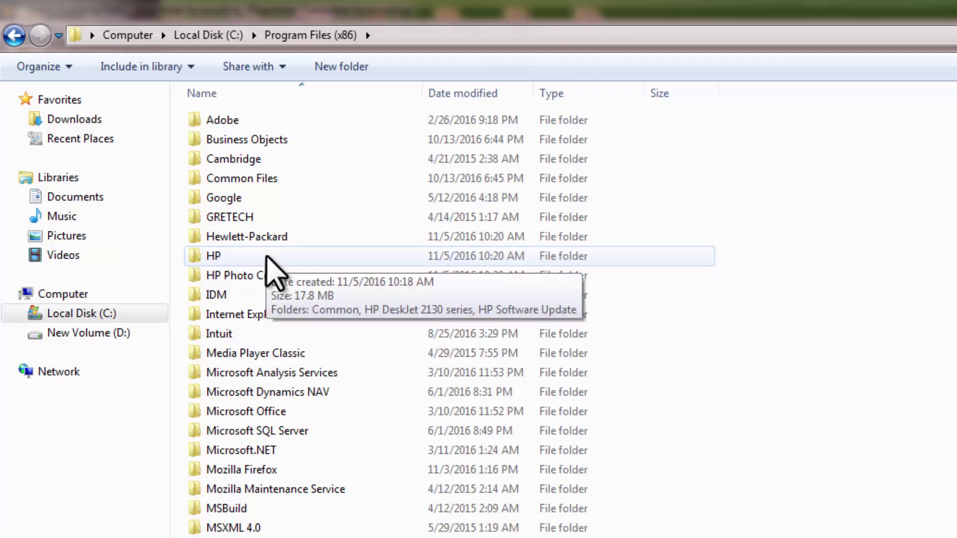
pyautogui.press('s')
pyautogui.press('s')
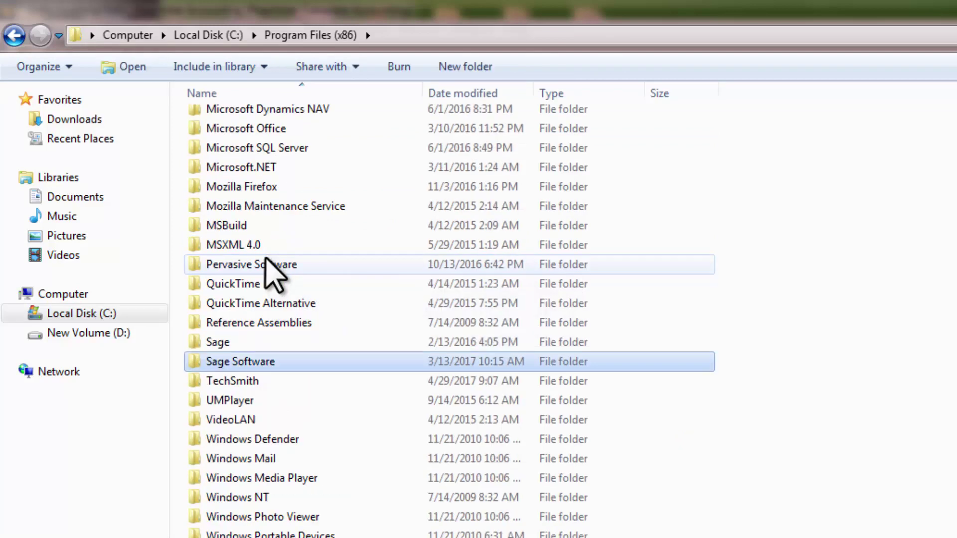
pyautogui.doubleClick(276, 360)
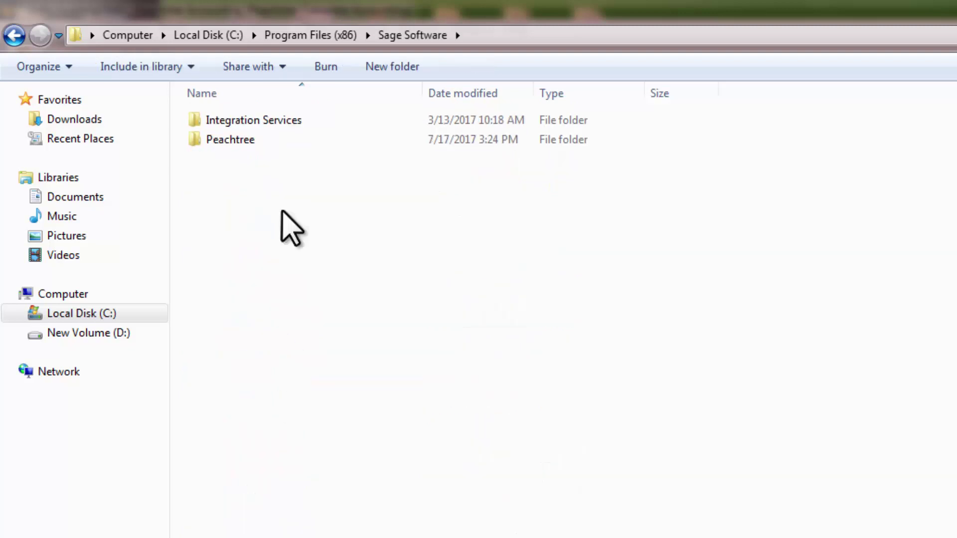
pyautogui.doubleClick(232, 142)
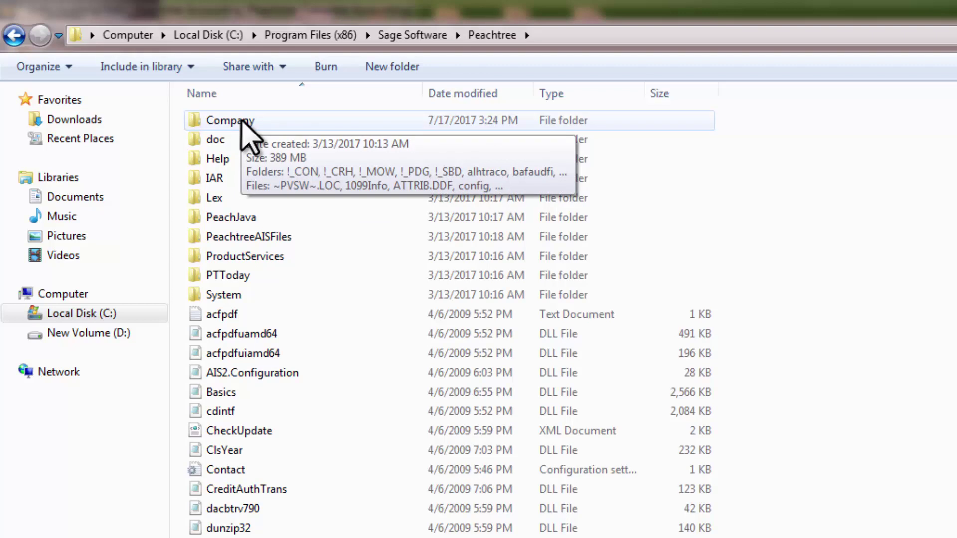
pyautogui.doubleClick(246, 122)
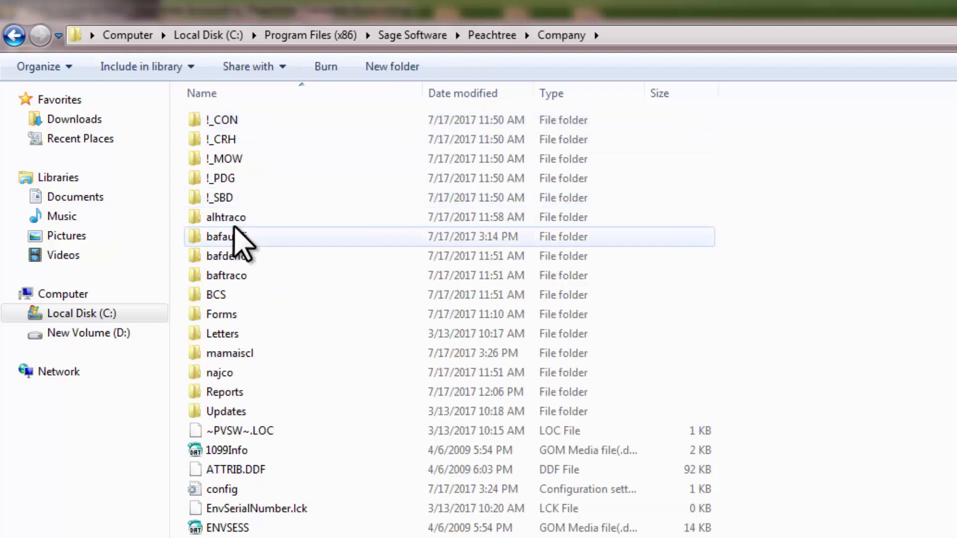
# - Permanently delete the company data folder mamaiscl, bypassing the Recycle Bin
pyautogui.click(236, 354)
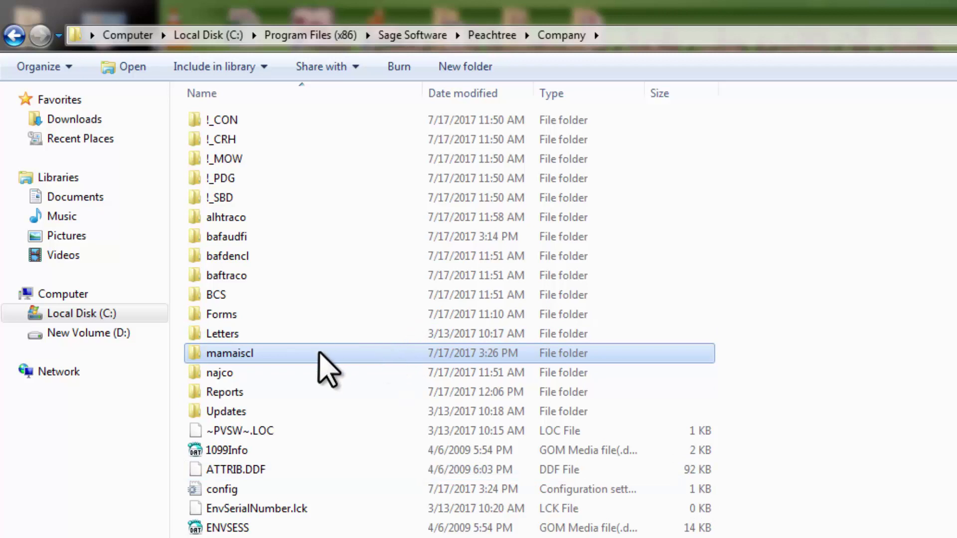
pyautogui.moveTo(319, 352)
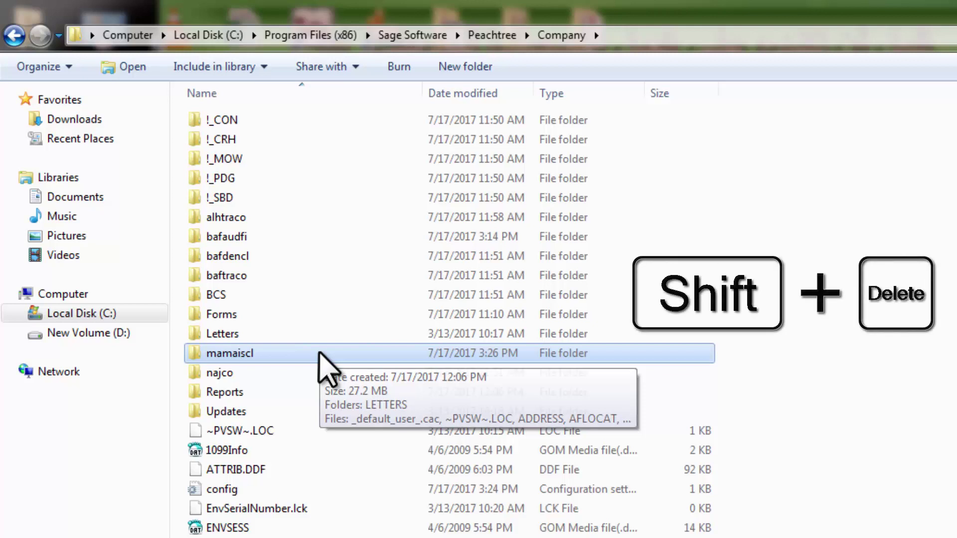
pyautogui.rightClick(319, 355)
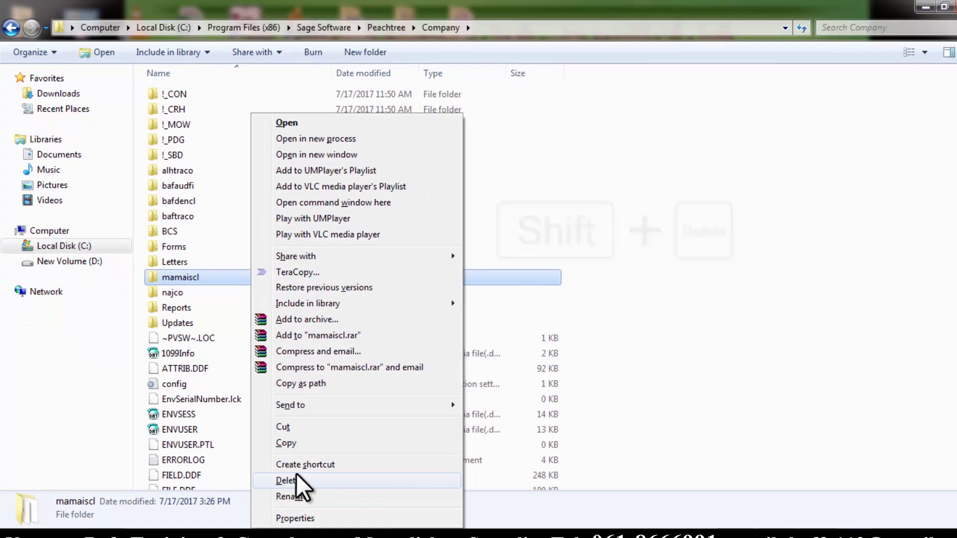
pyautogui.keyDown('shift'); pyautogui.click(297, 478); pyautogui.keyUp('shift')
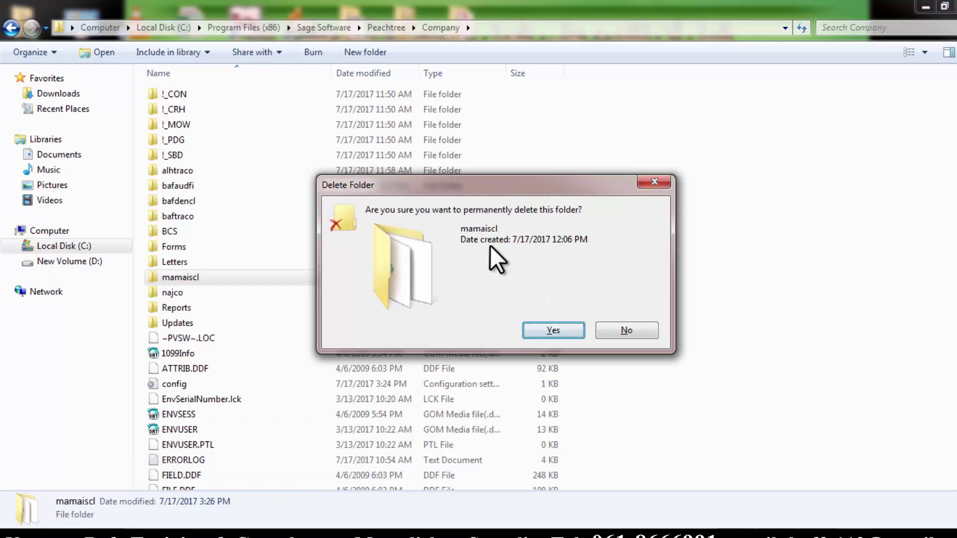
pyautogui.click(552, 328)
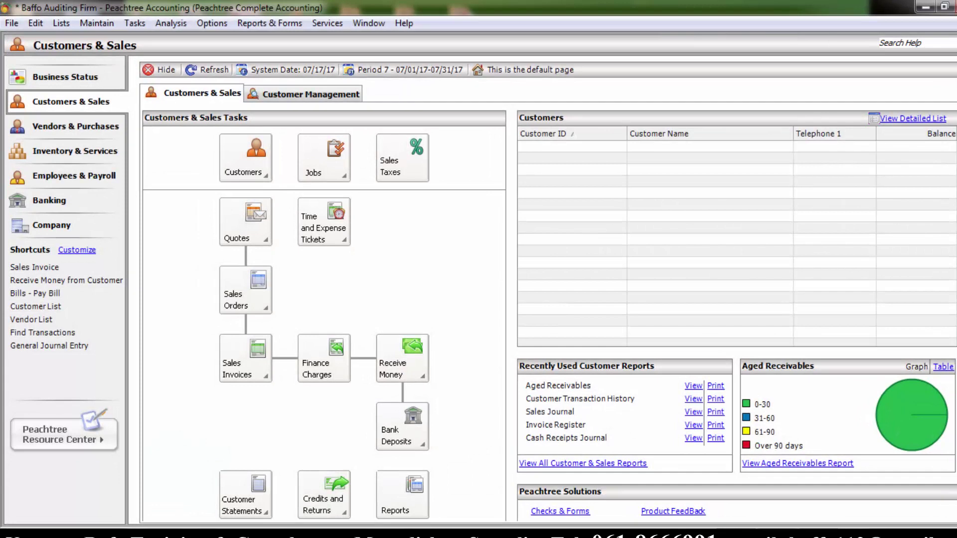
# - Back in Peachtree, check the previous companies and the Open Company list for Mama Aisha Clinic, keeping Baffo Auditing Firm open, and close the extra window
pyautogui.click(12, 23)
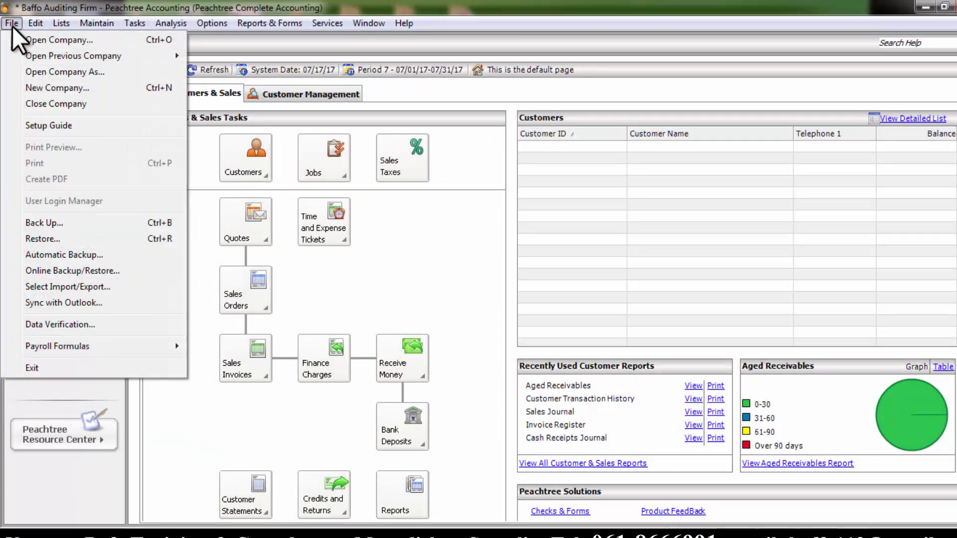
pyautogui.moveTo(118, 53)
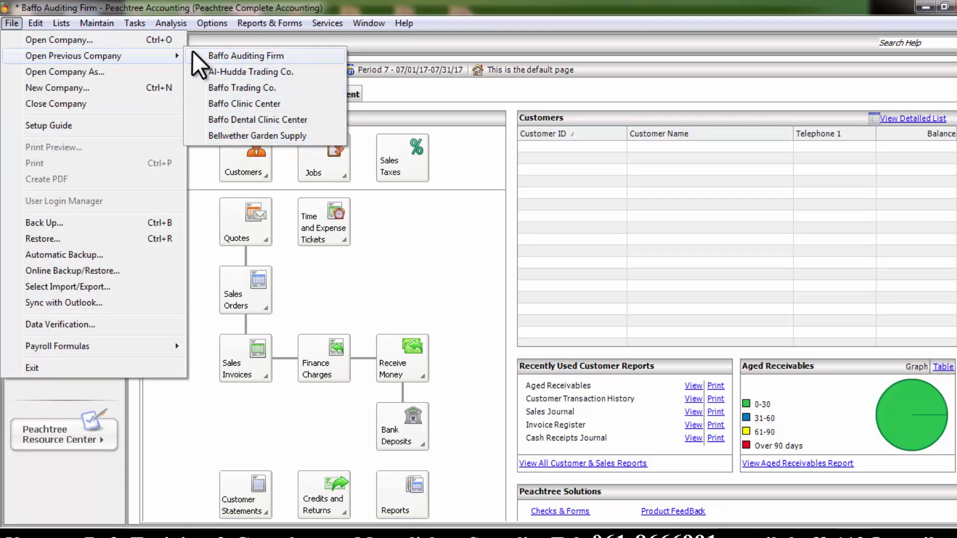
pyautogui.click(121, 40)
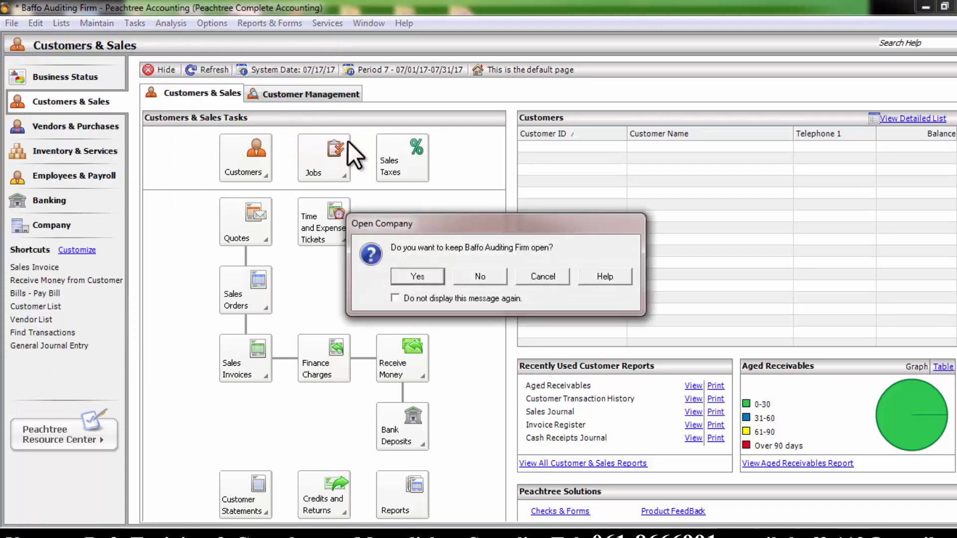
pyautogui.click(430, 277)
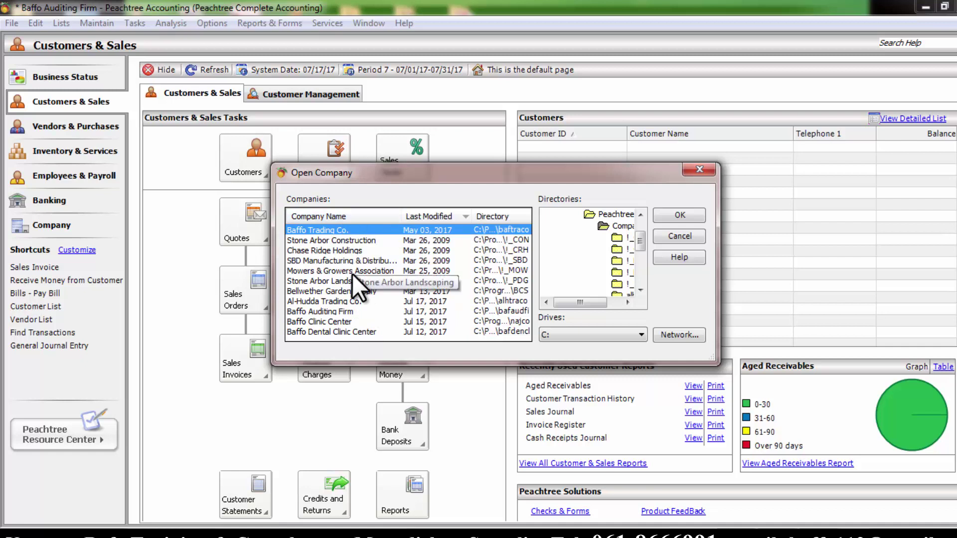
pyautogui.click(669, 210)
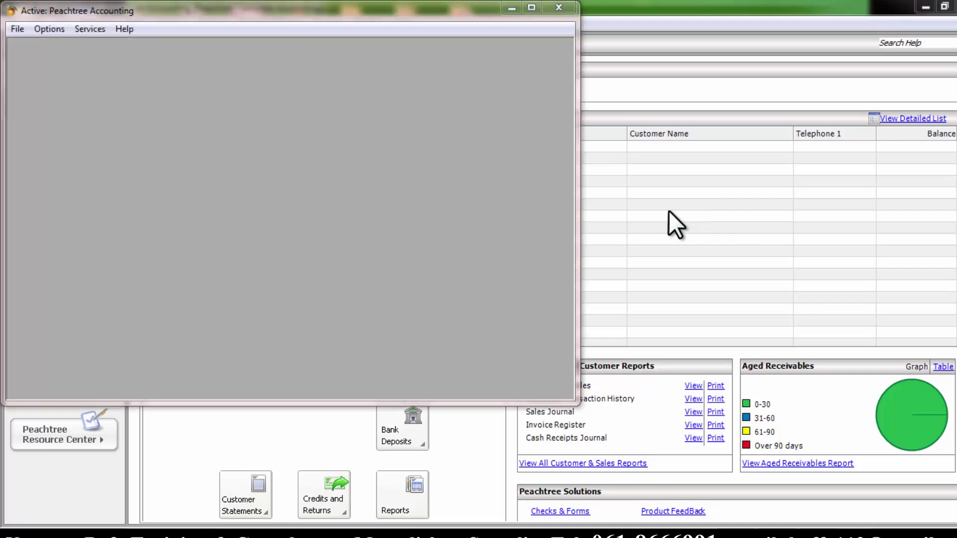
pyautogui.click(558, 8)
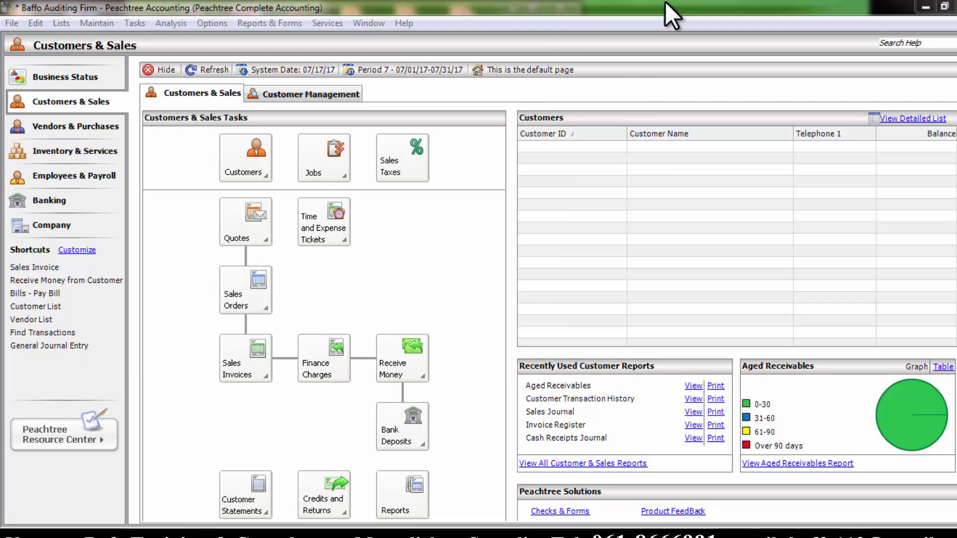